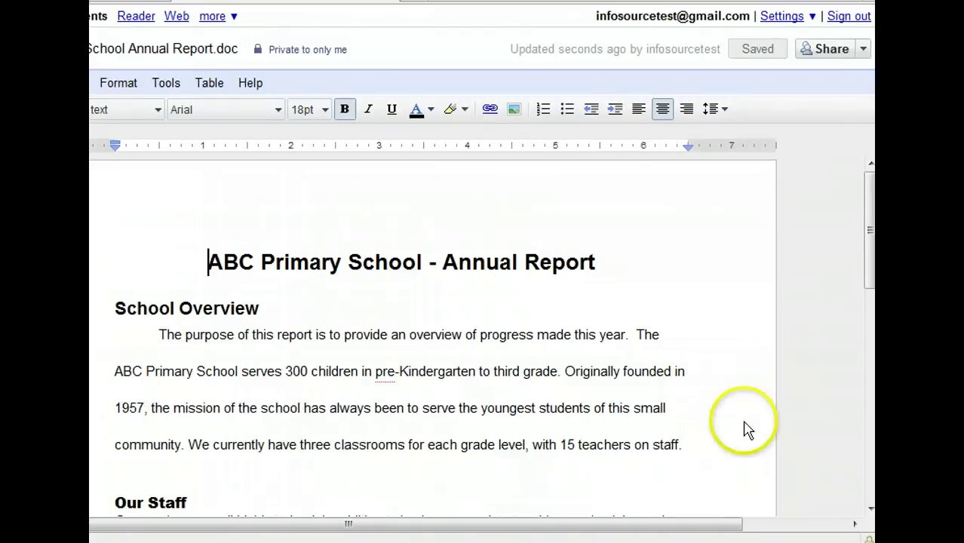
# Scroll to the Our Staff section and start an empty line below 'multiple advanced degrees.'.
pyautogui.click(869, 491)
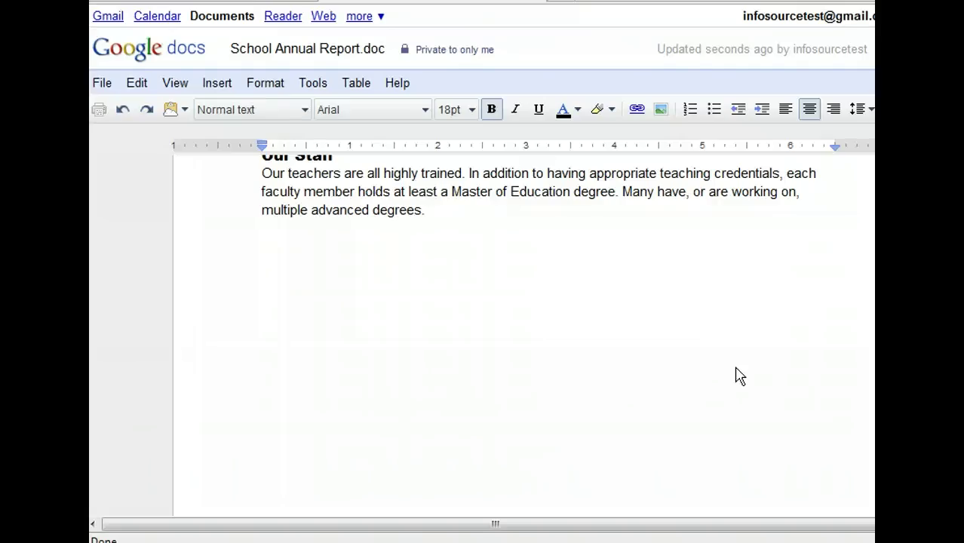
pyautogui.click(315, 268)
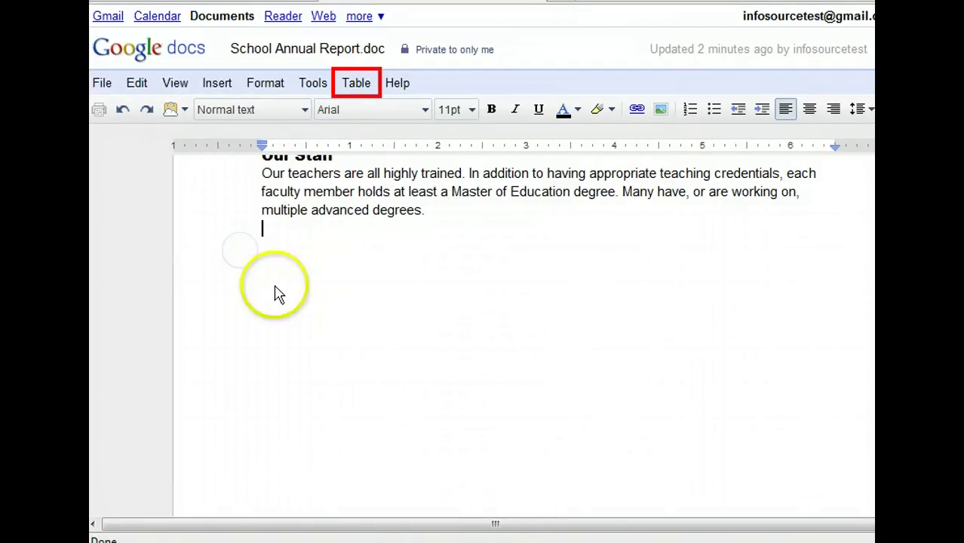
# Insert a 5 x 4 table below the Our Staff paragraph.
pyautogui.click(364, 85)
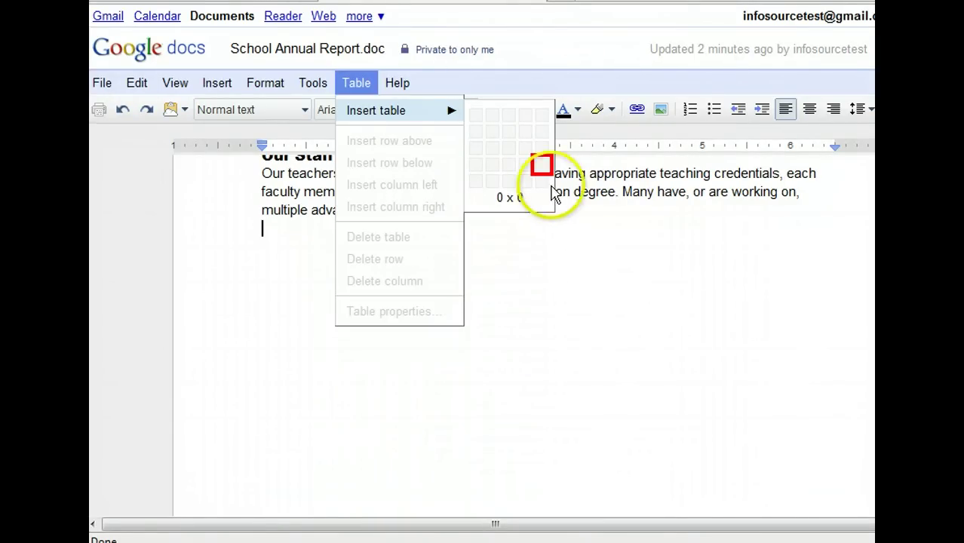
pyautogui.click(541, 165)
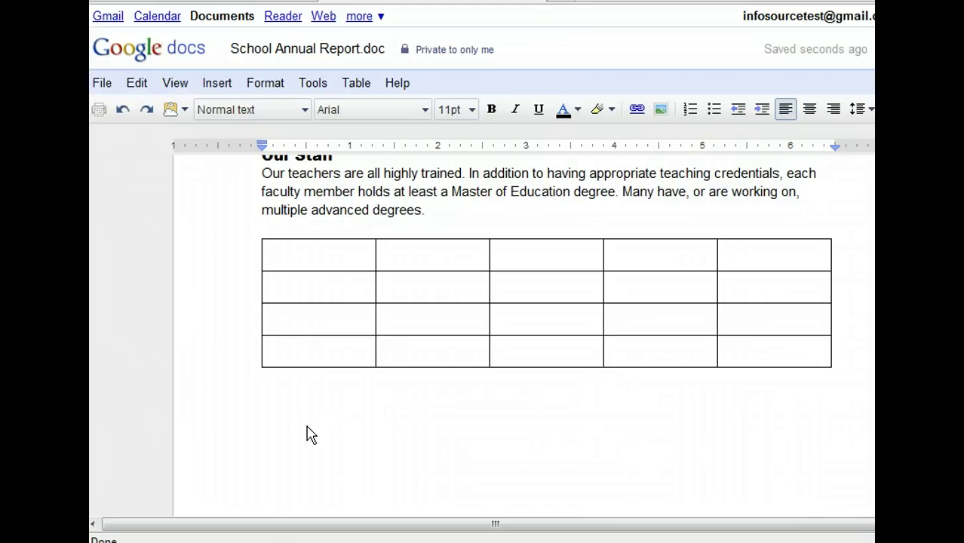
# Type the Pre-K heading and fill the header row and teacher name cells.
pyautogui.write('Pre-K')
pyautogui.press('Tab')
pyautogui.click(268, 480)
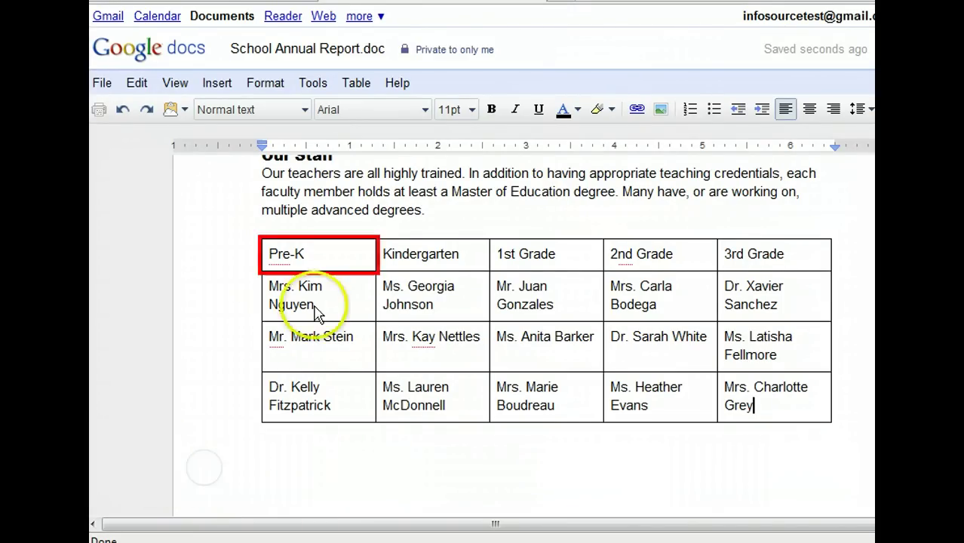
# Insert an empty row below the Pre-K header row.
pyautogui.rightClick(318, 264)
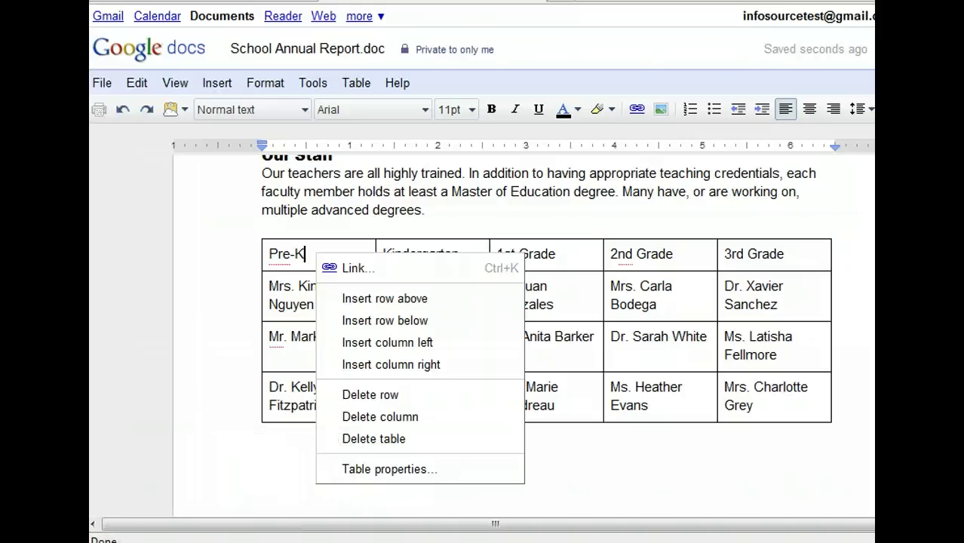
pyautogui.click(456, 318)
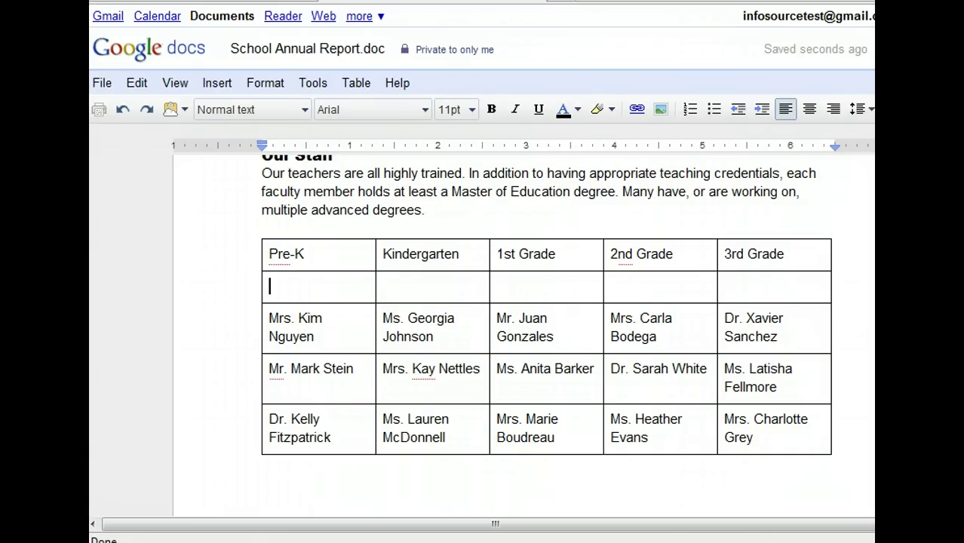
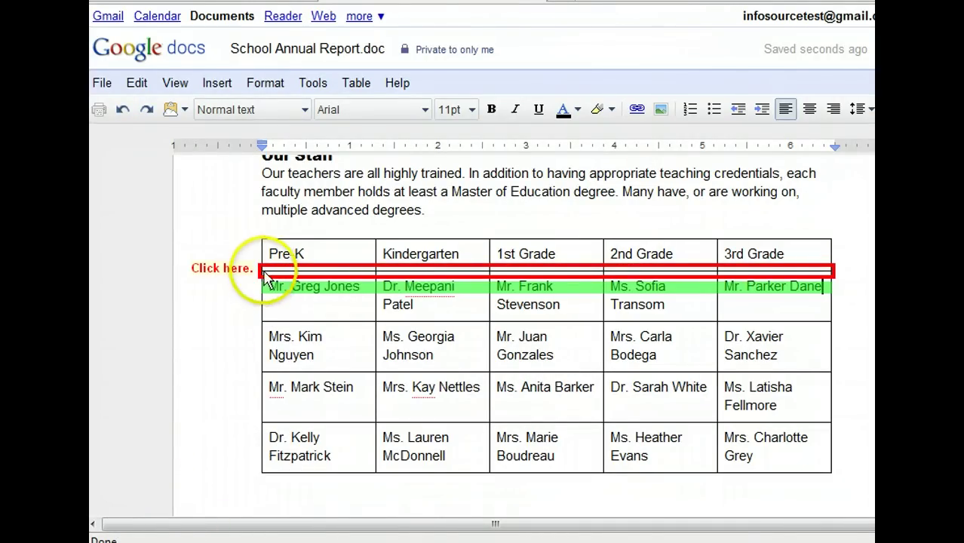
# Paste five teacher names into the new row and drag the header row taller.
pyautogui.moveTo(264, 279); pyautogui.dragTo(266, 294)
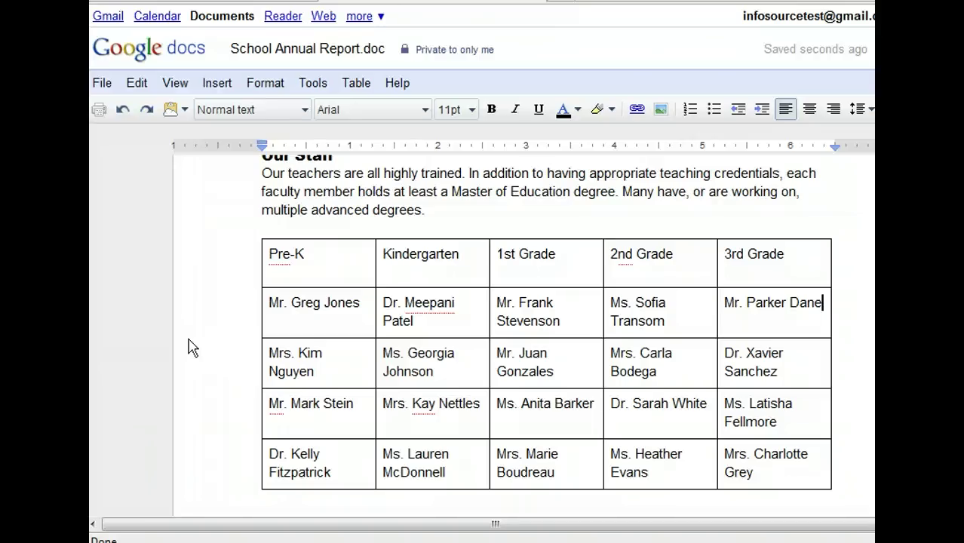
# Bold the header labels from Pre-K through 3rd Grade.
pyautogui.click(266, 255)
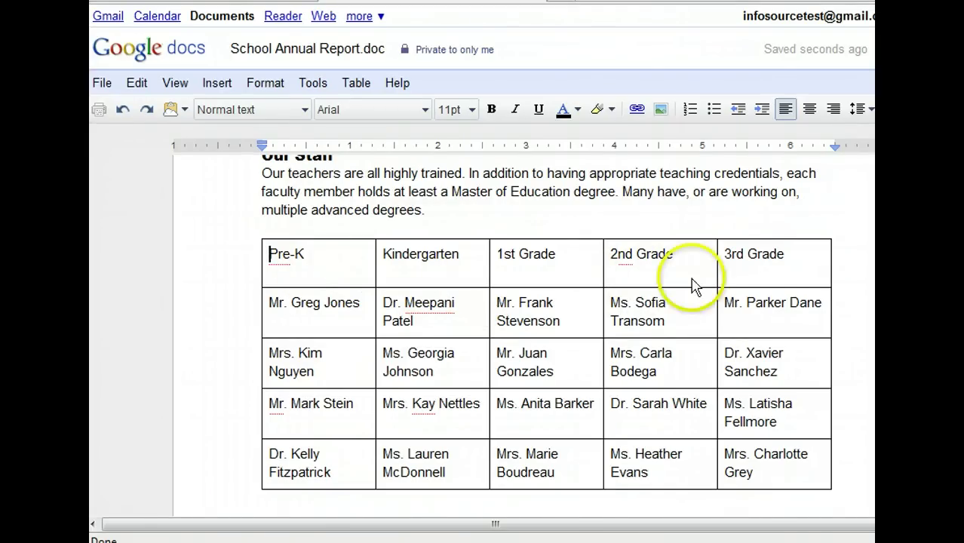
pyautogui.keyDown('shift'); pyautogui.click(794, 262); pyautogui.keyUp('shift')
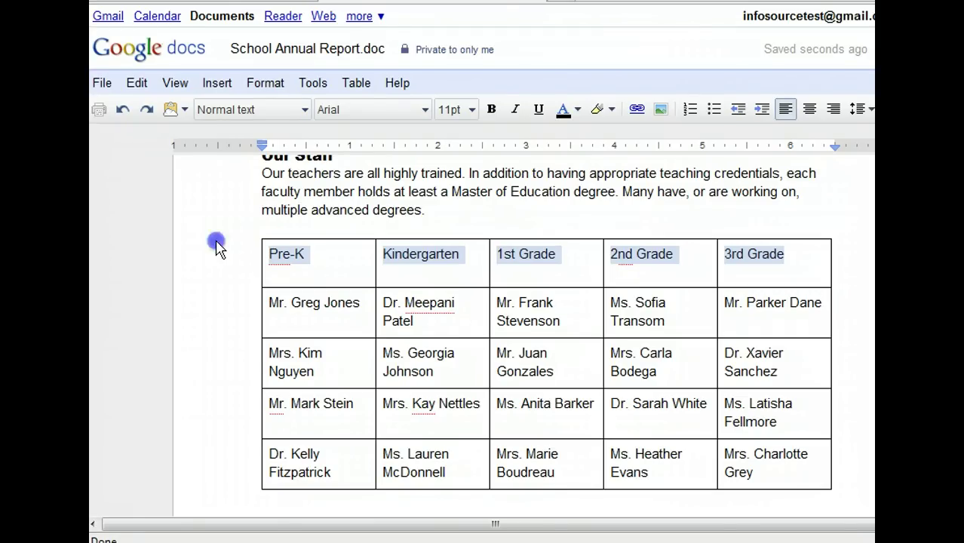
pyautogui.click(492, 111)
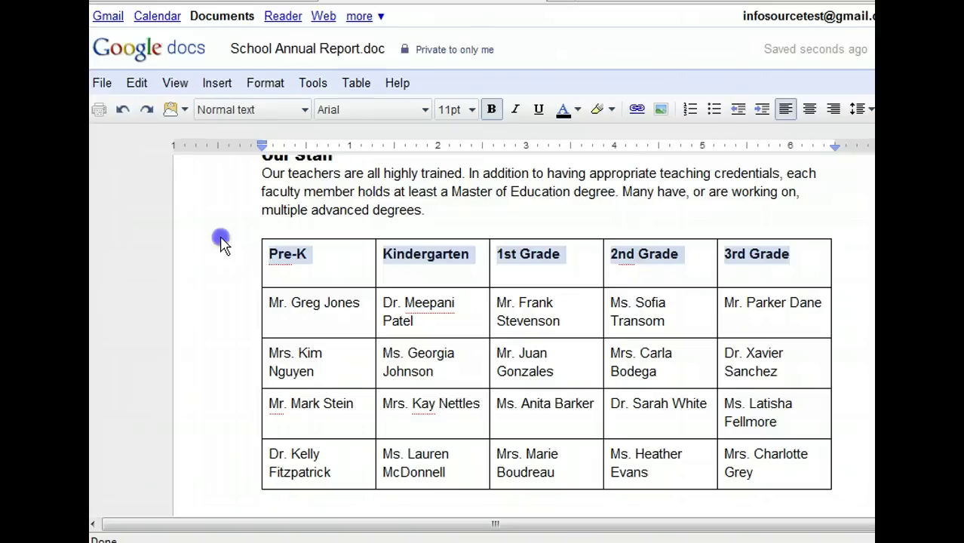
pyautogui.click(354, 85)
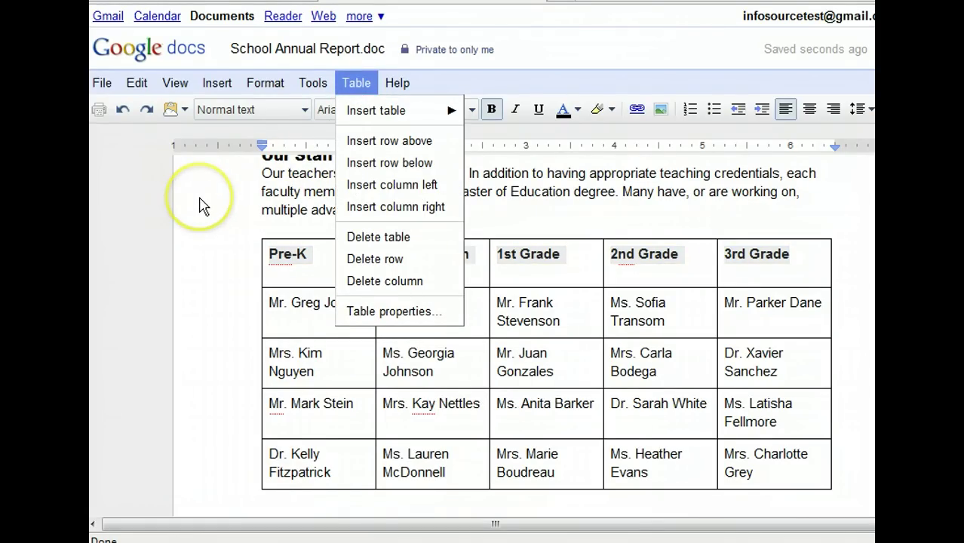
# Open the staff table's Table properties and its Border color palette.
pyautogui.click(363, 311)
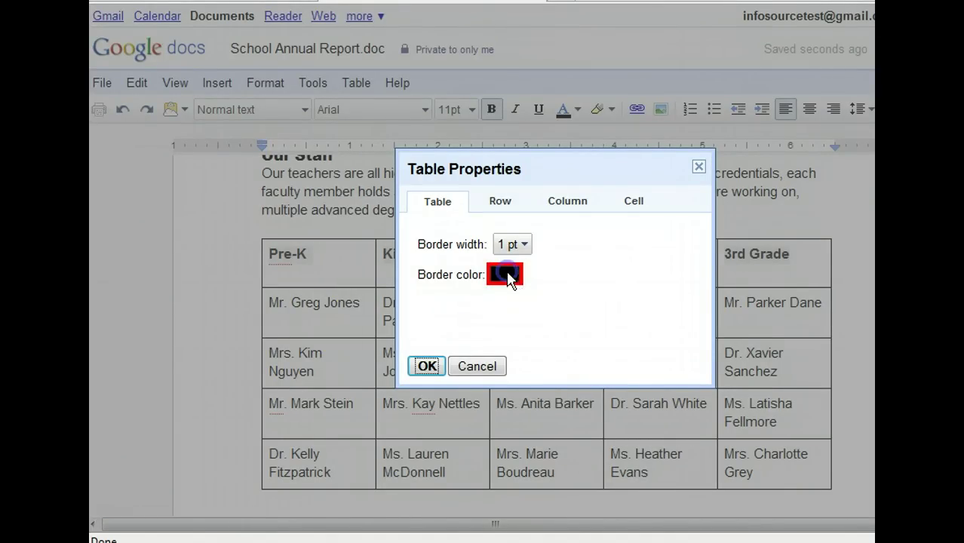
pyautogui.click(522, 290)
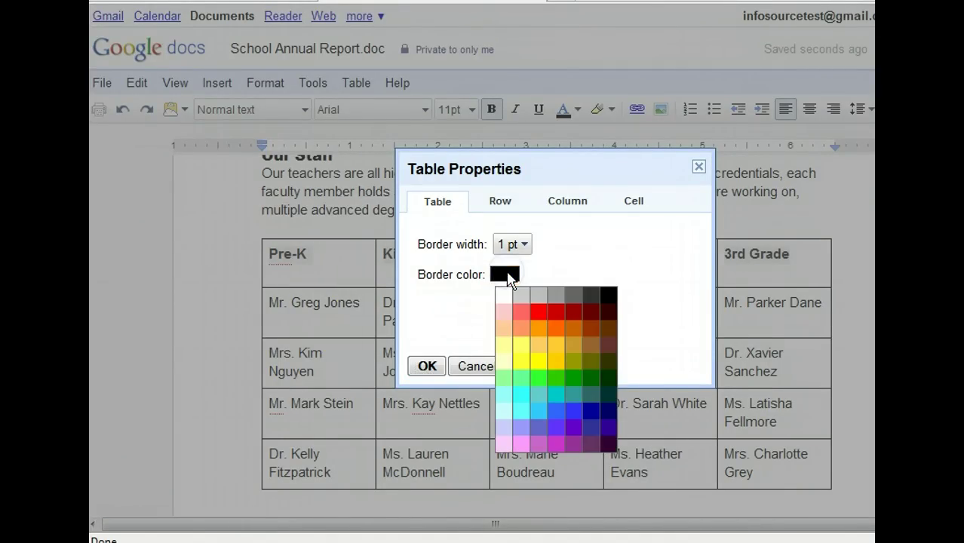
# Set the table border colour to dark red and switch to the Cell settings.
pyautogui.click(456, 323)
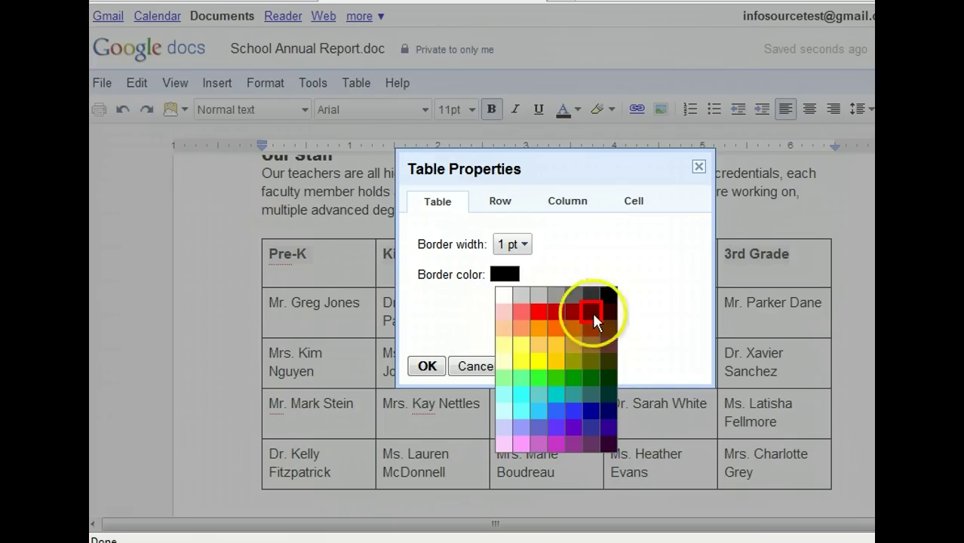
pyautogui.click(592, 313)
pyautogui.click(488, 317)
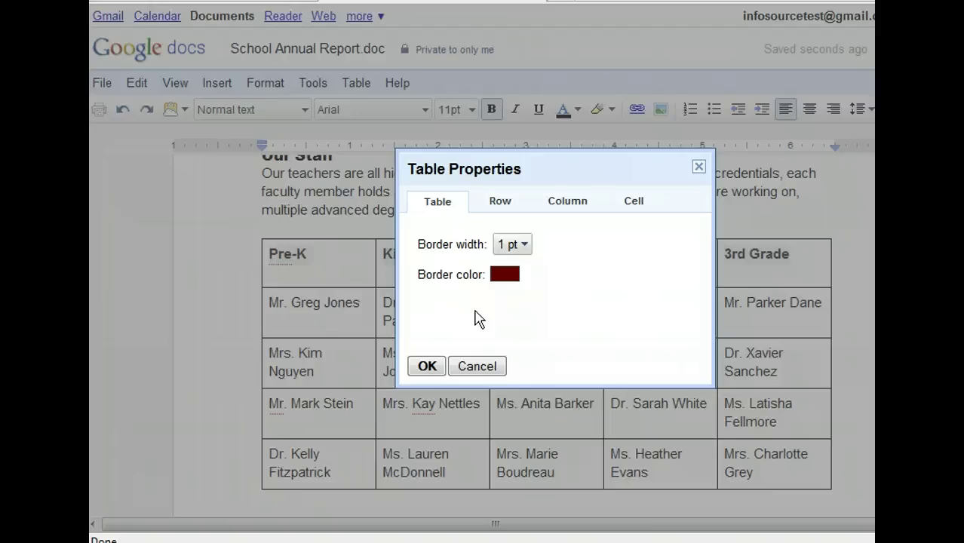
pyautogui.click(598, 318)
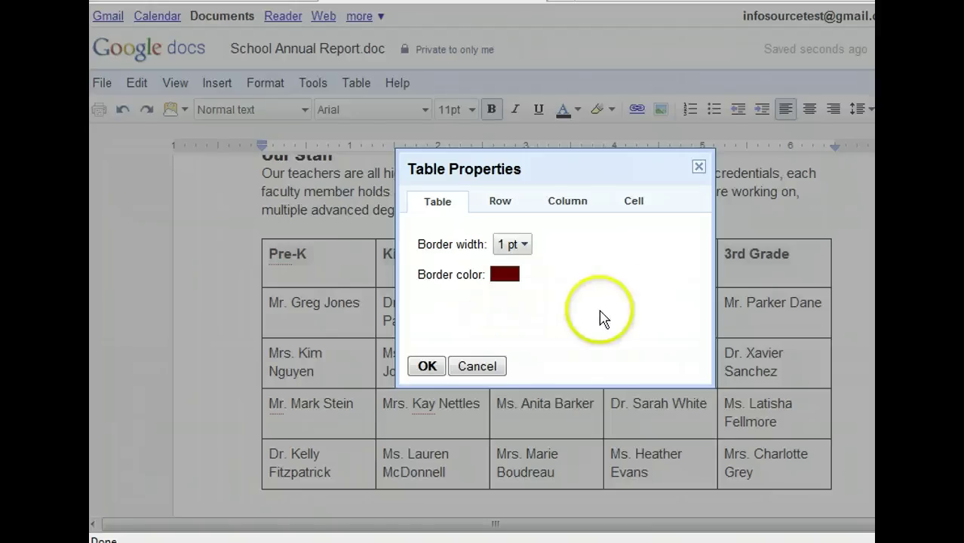
pyautogui.click(641, 286)
pyautogui.click(640, 205)
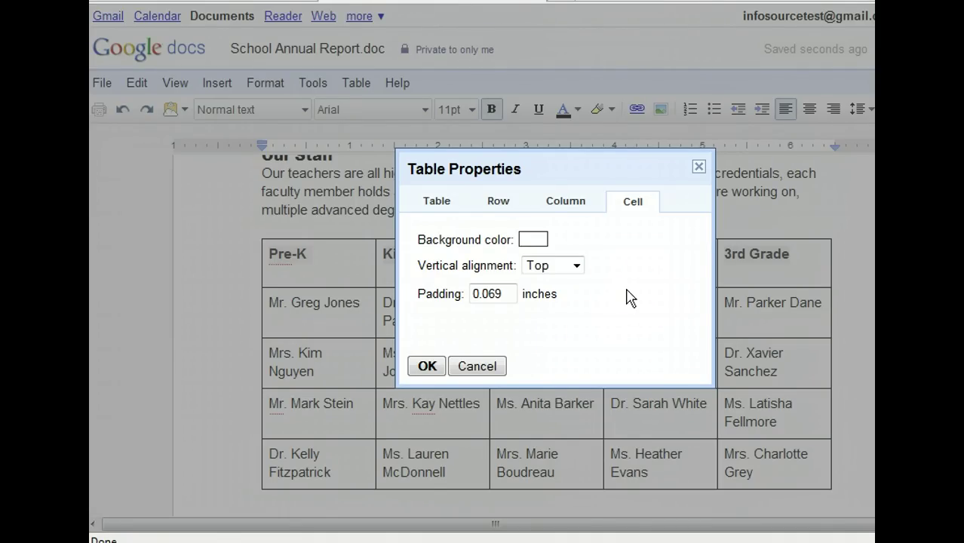
# Give the header cells a light grey background and confirm with OK.
pyautogui.click(631, 297)
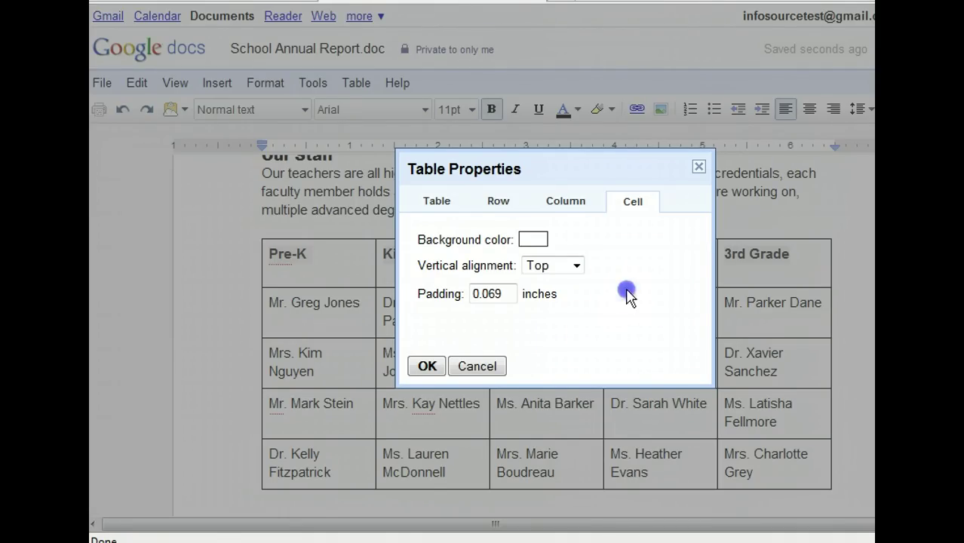
pyautogui.click(543, 242)
pyautogui.click(490, 345)
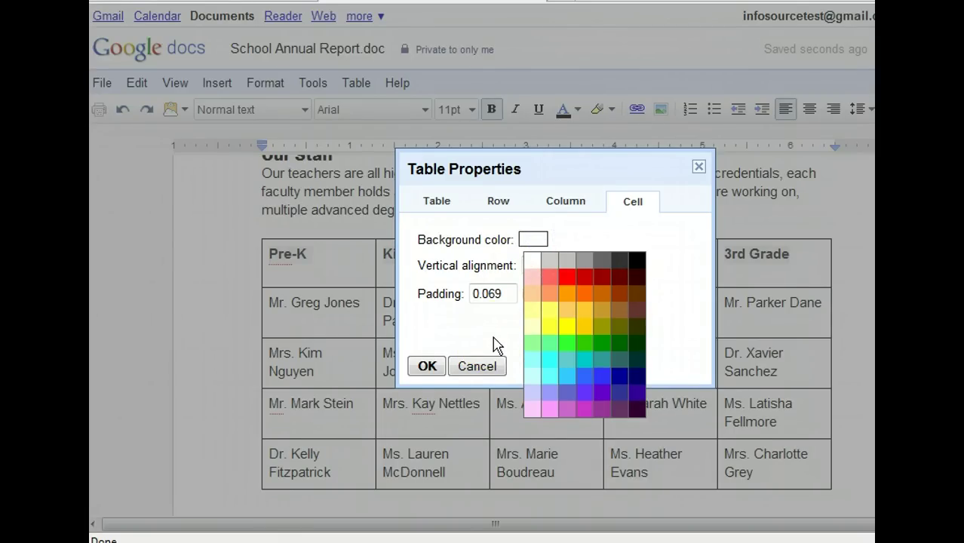
pyautogui.click(490, 334)
pyautogui.click(491, 331)
pyautogui.click(549, 259)
pyautogui.click(526, 305)
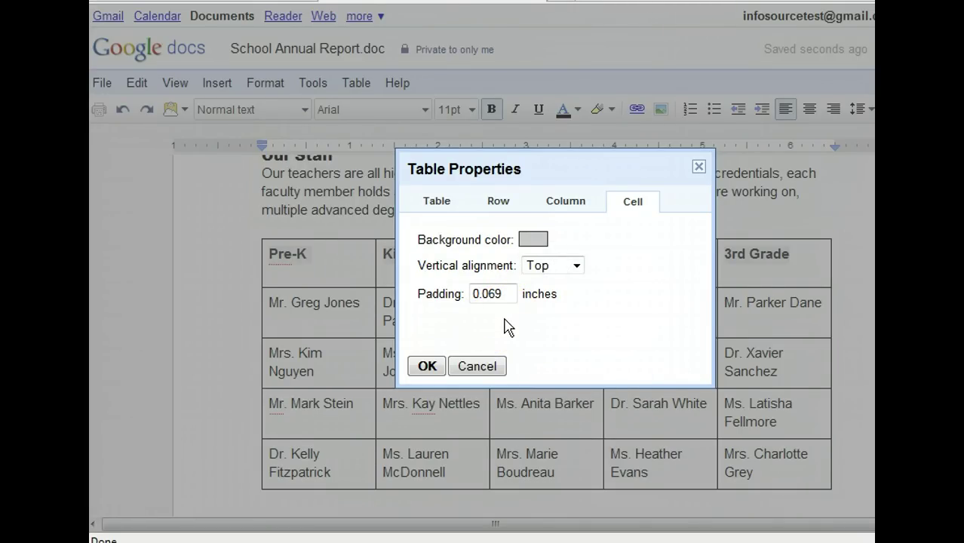
pyautogui.click(539, 324)
pyautogui.click(425, 366)
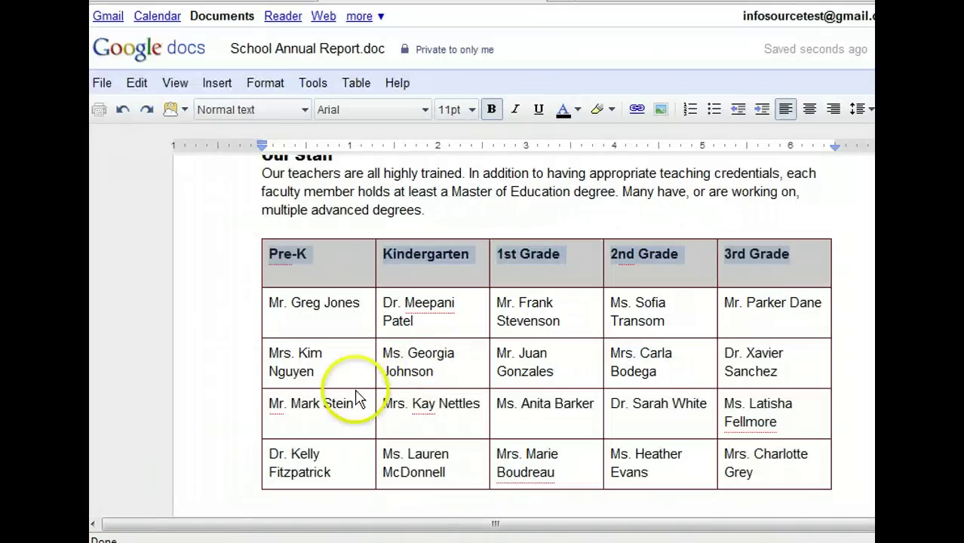